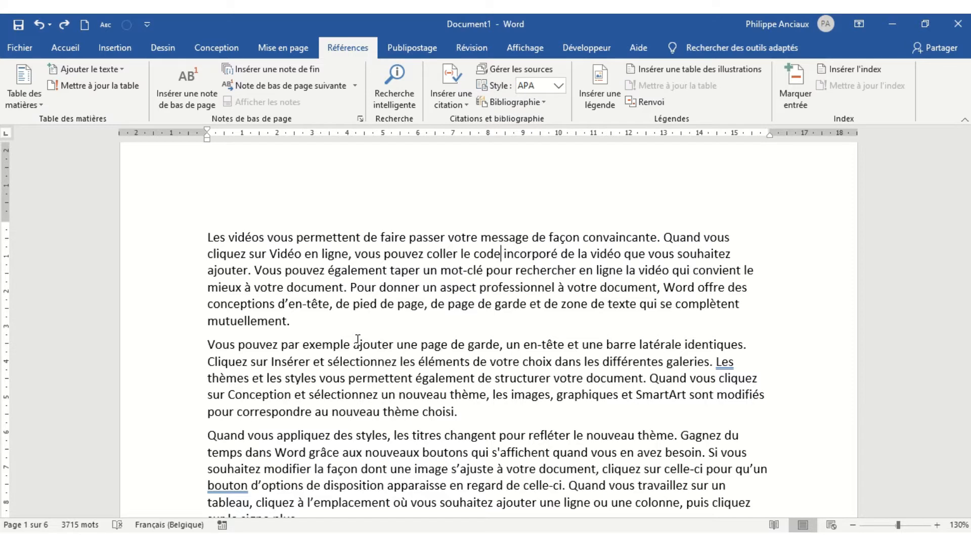
Insert a footnote after the word "code" in the first paragraph and enter "xxxxxxxxxxxxxxxxx" as its text.
{"action": "left_click", "coordinate": [71, 47]}
{"action": "left_click", "coordinate": [383, 271]}
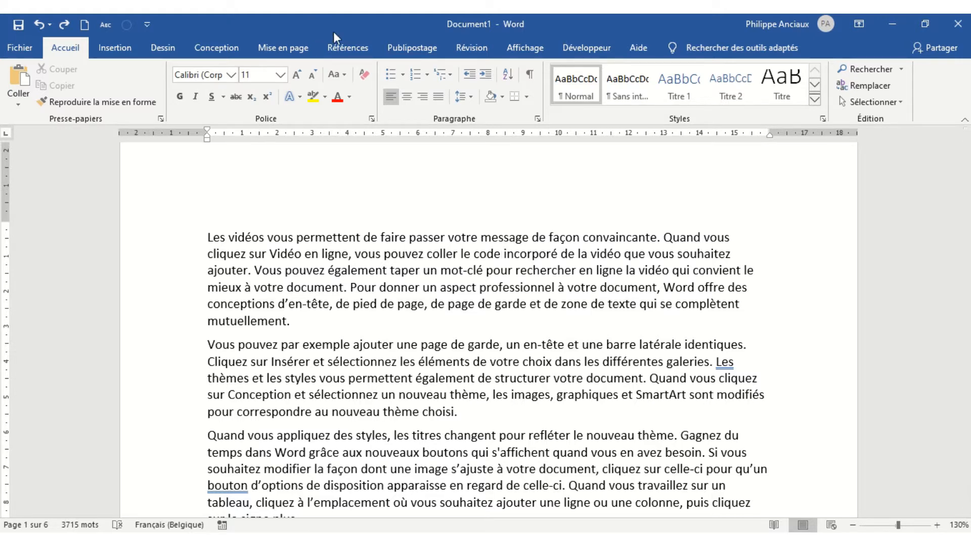
{"action": "left_click", "coordinate": [355, 47]}
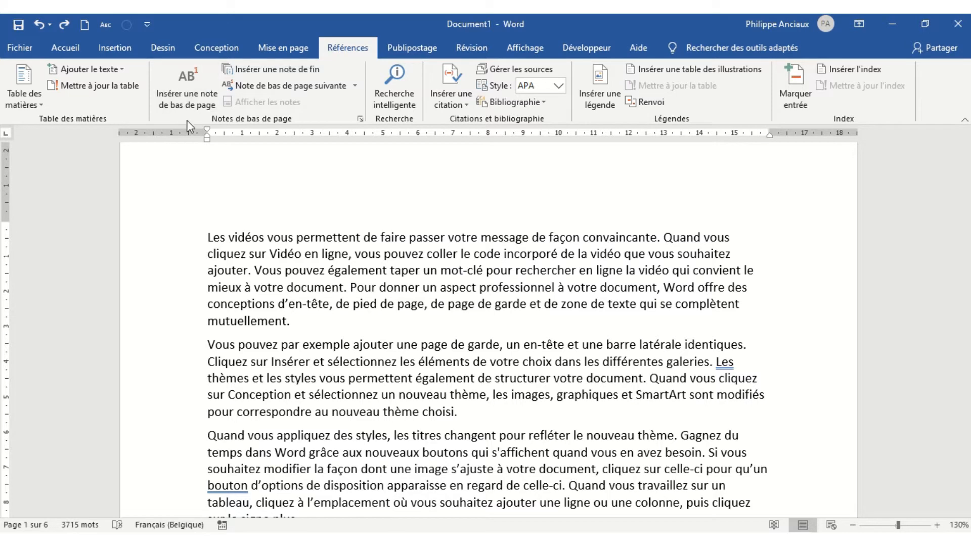
{"action": "left_click", "coordinate": [191, 80]}
{"action": "scroll", "coordinate": [532, 281], "scroll_direction": "up", "scroll_amount": 10}
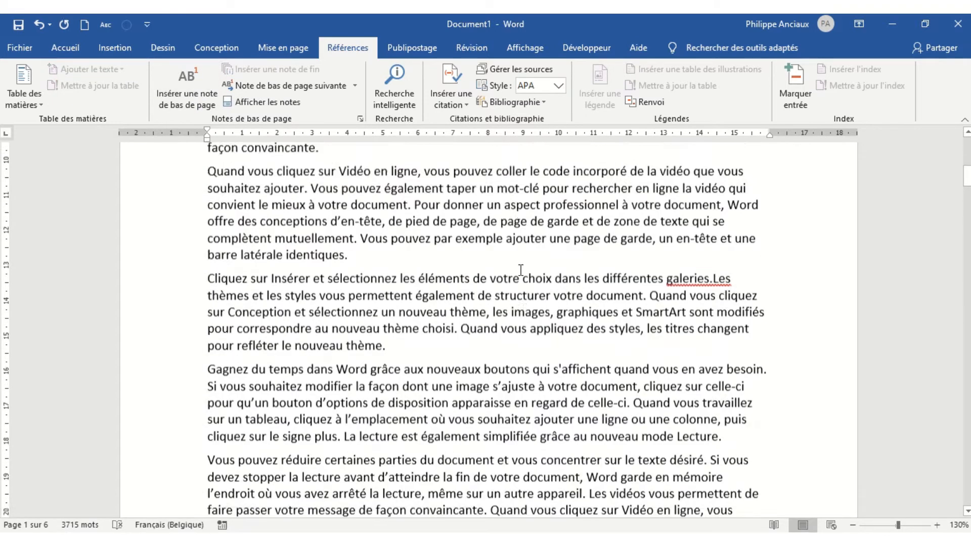
{"action": "scroll", "coordinate": [519, 272], "scroll_direction": "up", "scroll_amount": 5}
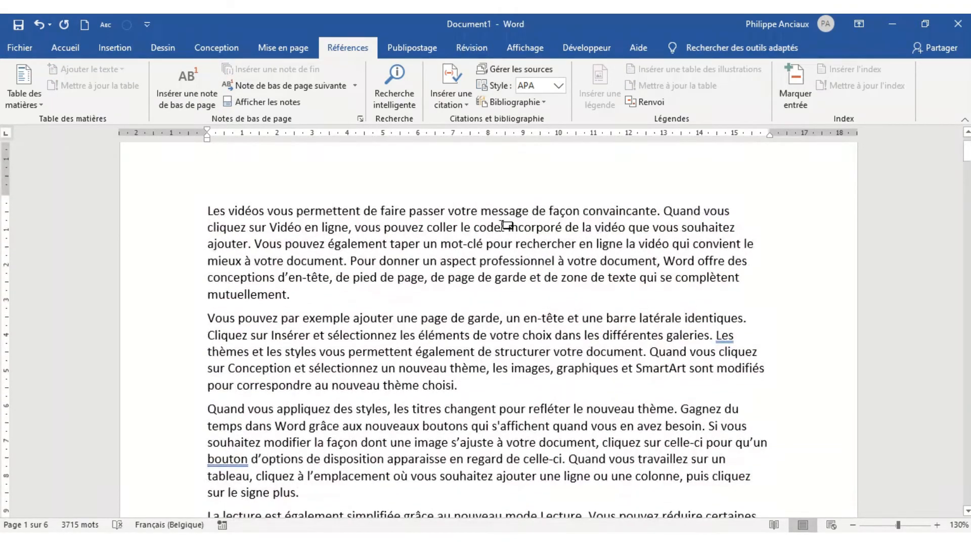
{"action": "left_click_drag", "start_coordinate": [964, 154], "coordinate": [964, 197]}
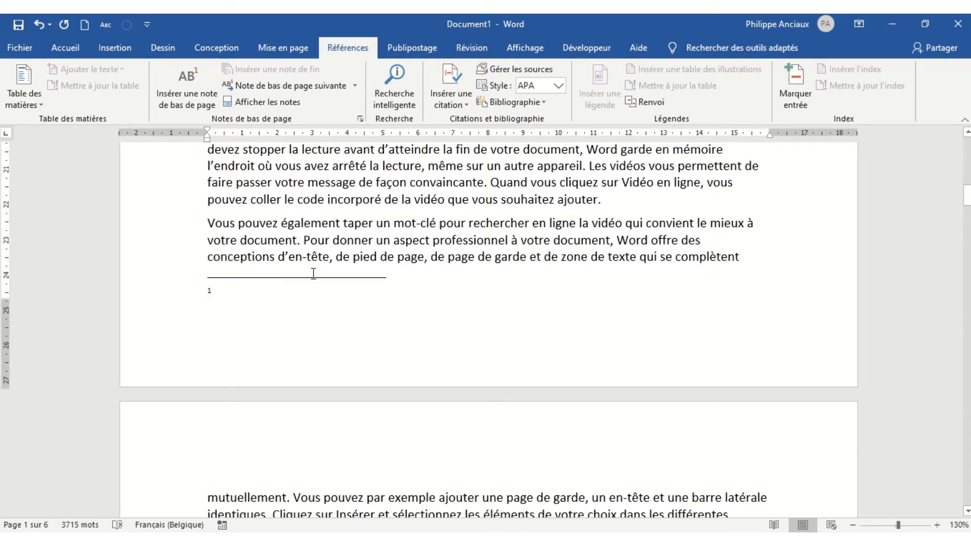
{"action": "type", "text": "xxxxxxxxxxxxxxxxx"}
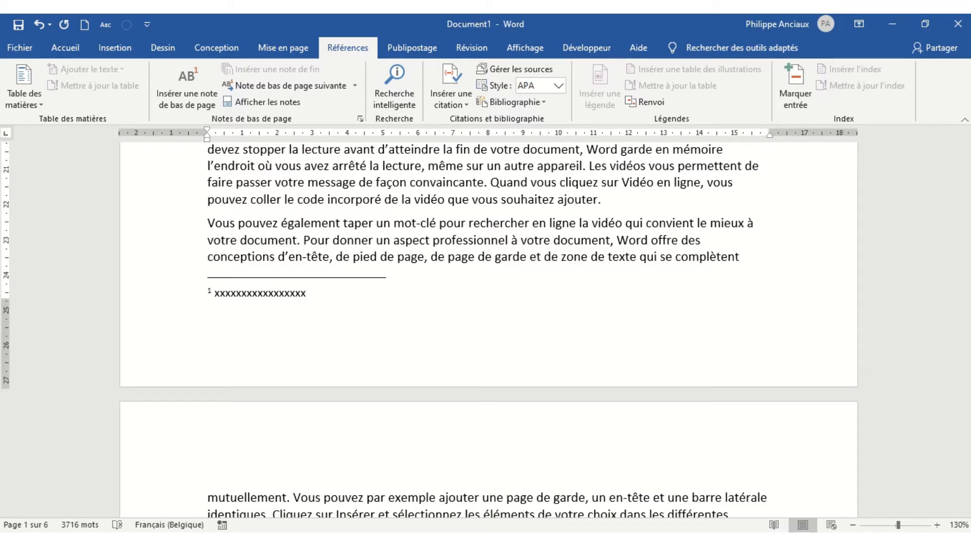
Insert a footnote after "nouveau thème" in the paragraph starting "Cliquez sur Insérer", enter "yyyyyyyyyyyyyyyyyyy" as its text, and preview the note from its reference mark.
{"action": "scroll", "coordinate": [359, 256], "scroll_direction": "up", "scroll_amount": 5}
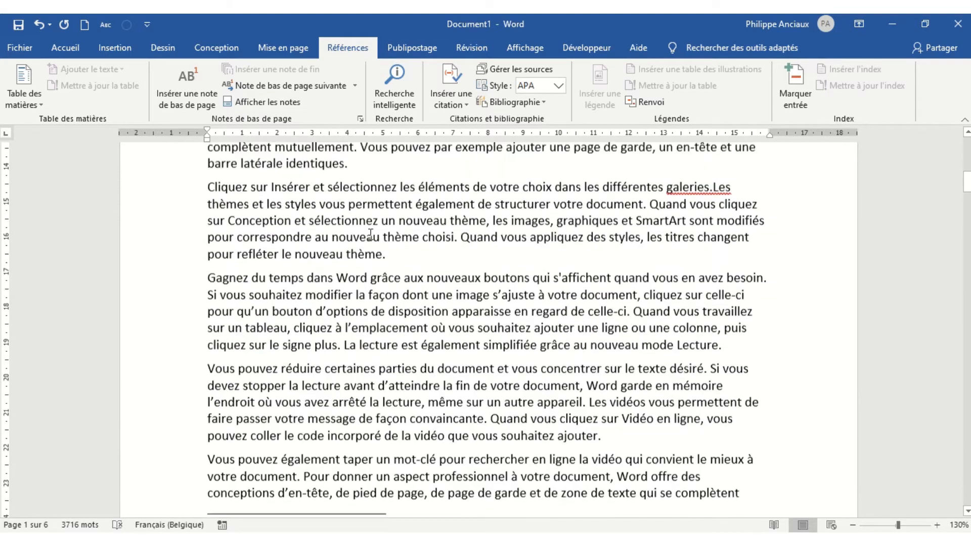
{"action": "left_click", "coordinate": [486, 228]}
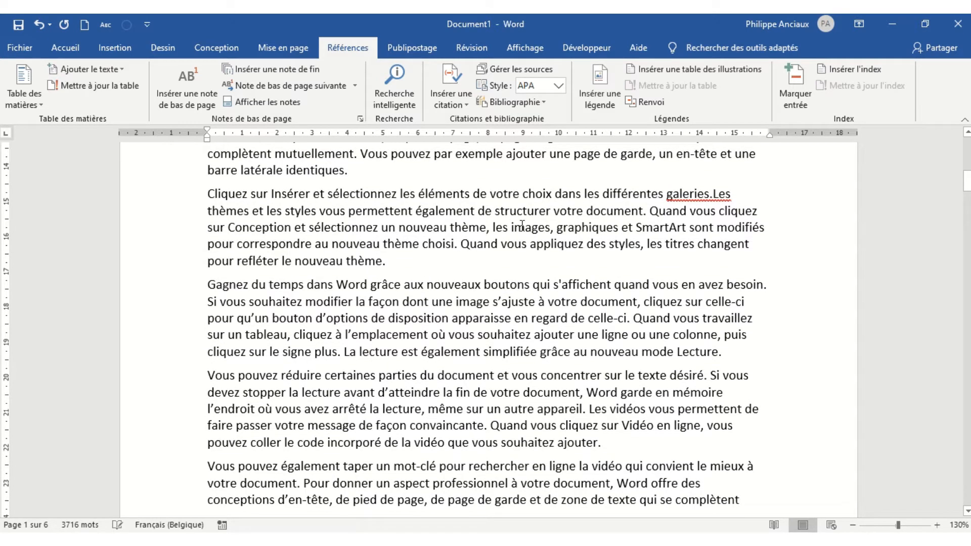
{"action": "left_click", "coordinate": [193, 81]}
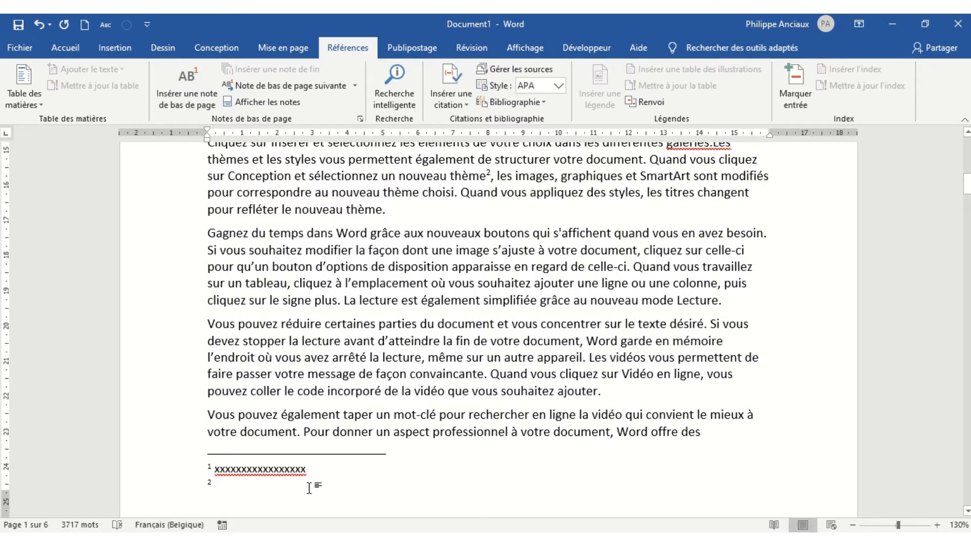
{"action": "type", "text": "yyyyyyyyyyyyyyyyyyy"}
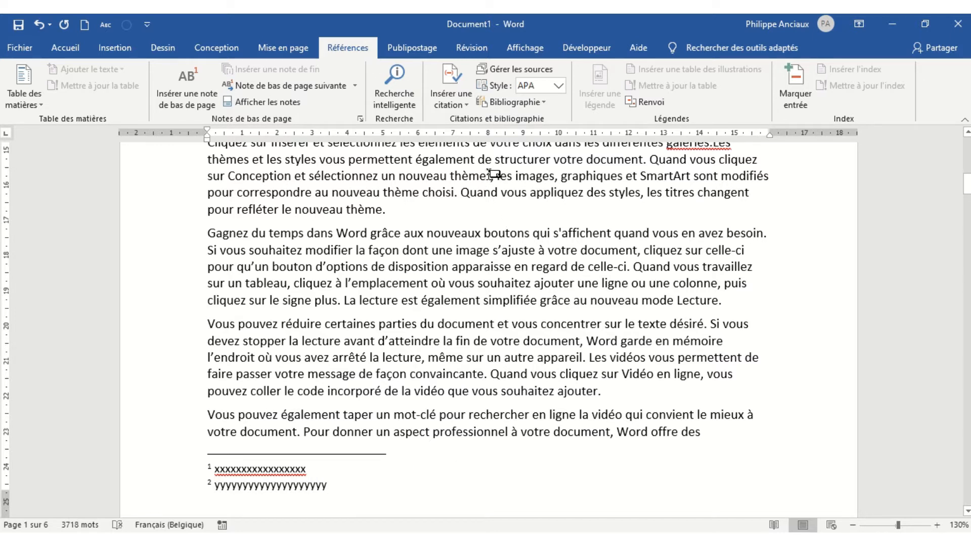
{"action": "mouse_move", "coordinate": [489, 175]}
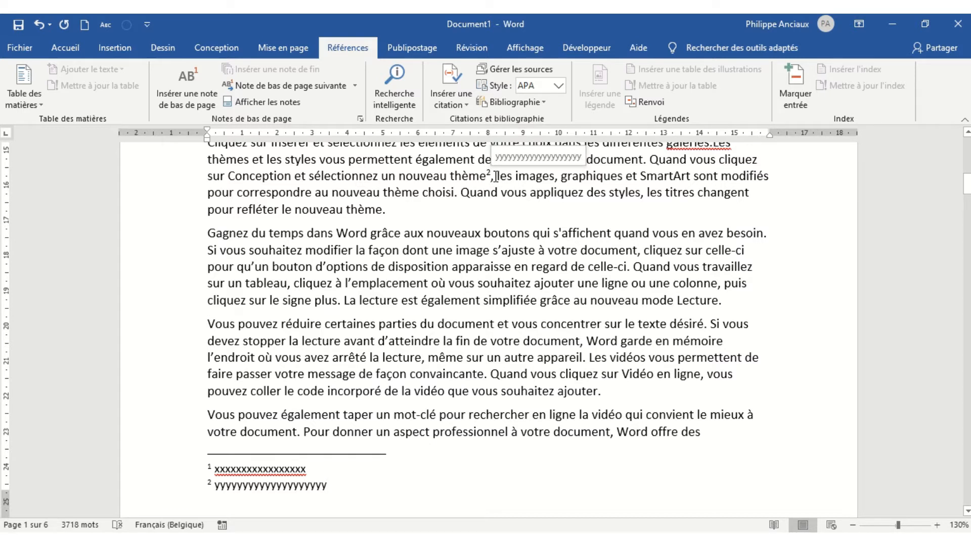
Insert an endnote after "éléments" in the paragraph starting "Cliquez sur Insérer" and enter "bbbbbbbbbbbbb" as its text.
{"action": "left_click", "coordinate": [342, 250]}
{"action": "scroll", "coordinate": [411, 264], "scroll_direction": "up", "scroll_amount": 2}
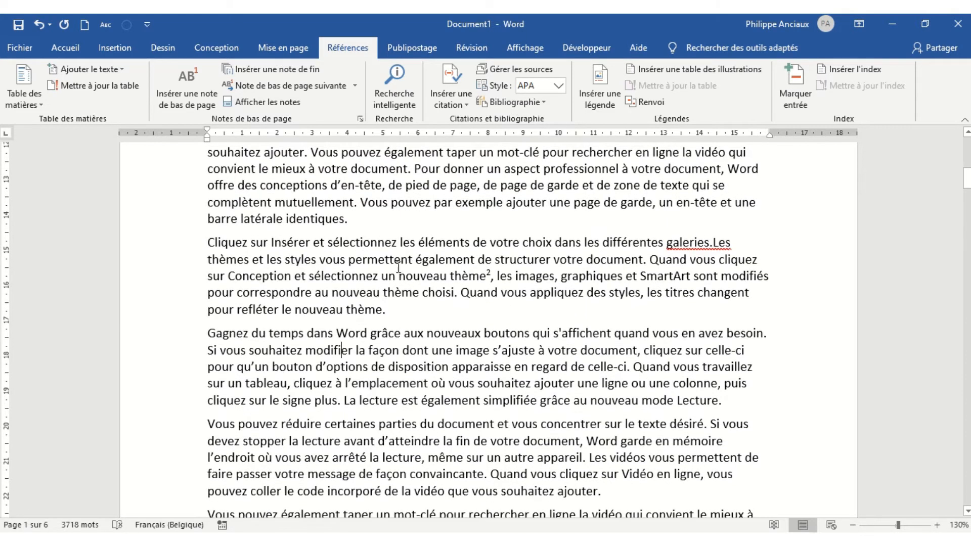
{"action": "left_click", "coordinate": [473, 243]}
{"action": "left_click", "coordinate": [307, 69]}
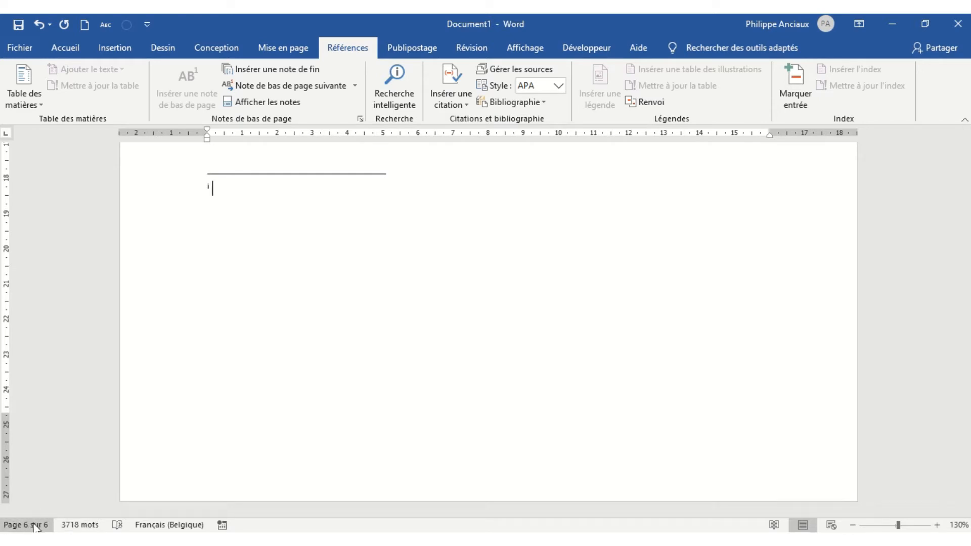
{"action": "scroll", "coordinate": [231, 226], "scroll_direction": "up", "scroll_amount": 3}
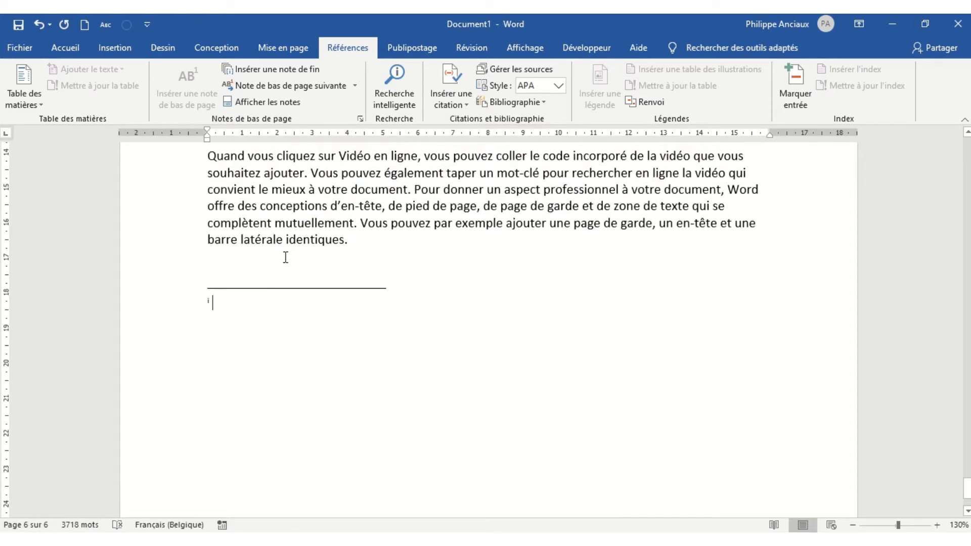
{"action": "type", "text": "bbbbbbbbbbbbb"}
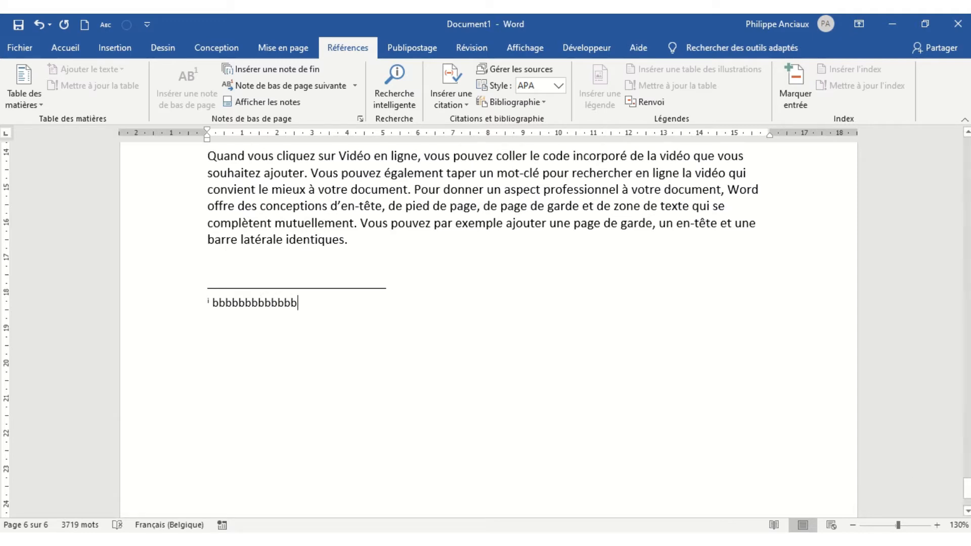
Place the insertion point after "aspect" in the first paragraph and open the footnote and endnote options with footnotes selected.
{"action": "left_click_drag", "start_coordinate": [967, 493], "coordinate": [967, 146]}
{"action": "left_click", "coordinate": [438, 328]}
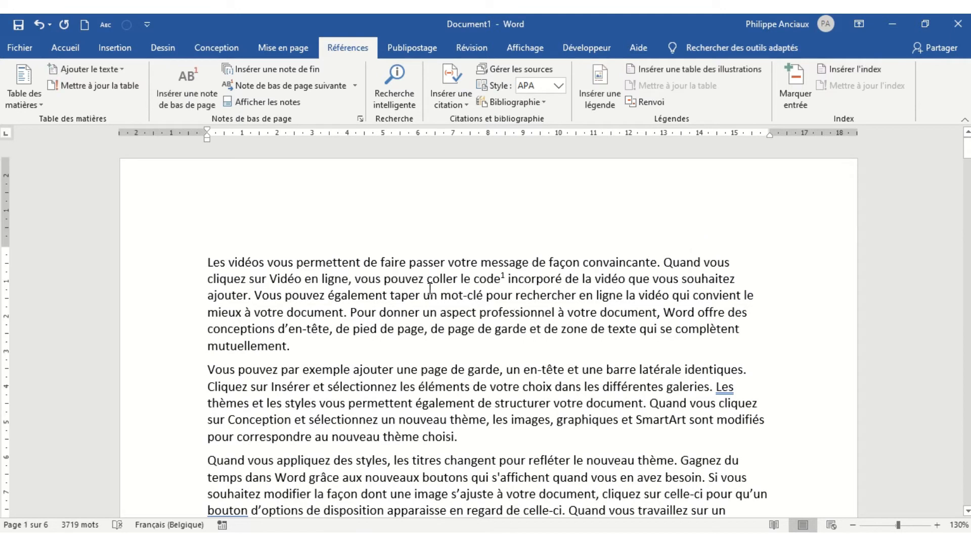
{"action": "left_click", "coordinate": [390, 297]}
{"action": "left_click", "coordinate": [477, 312]}
{"action": "left_click", "coordinate": [360, 118]}
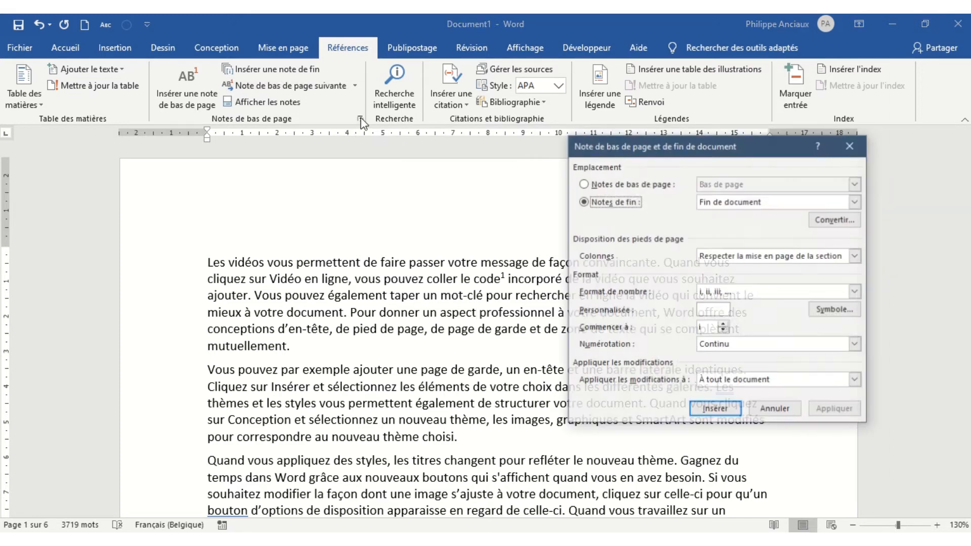
{"action": "left_click_drag", "start_coordinate": [700, 153], "coordinate": [545, 116]}
{"action": "left_click", "coordinate": [447, 147]}
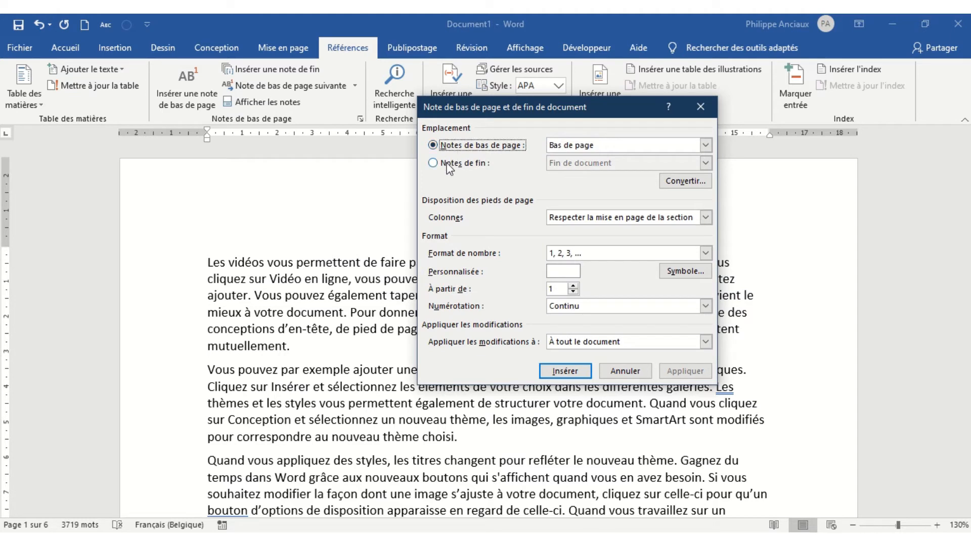
{"action": "left_click", "coordinate": [448, 165]}
{"action": "left_click", "coordinate": [448, 146]}
Keep the footnote columns matching the section layout and apply the number format "I, II, III, ..." to the whole document.
{"action": "left_click", "coordinate": [706, 218]}
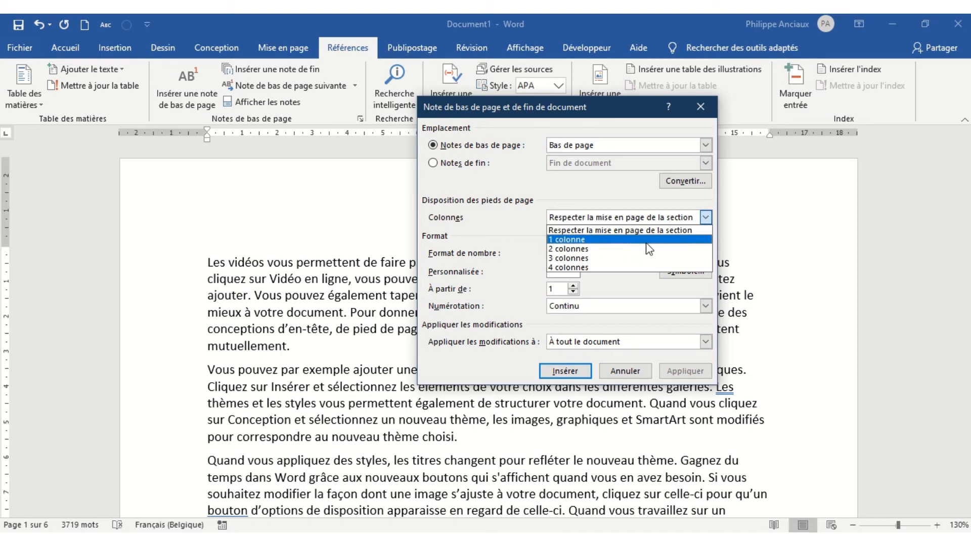
{"action": "left_click", "coordinate": [650, 203]}
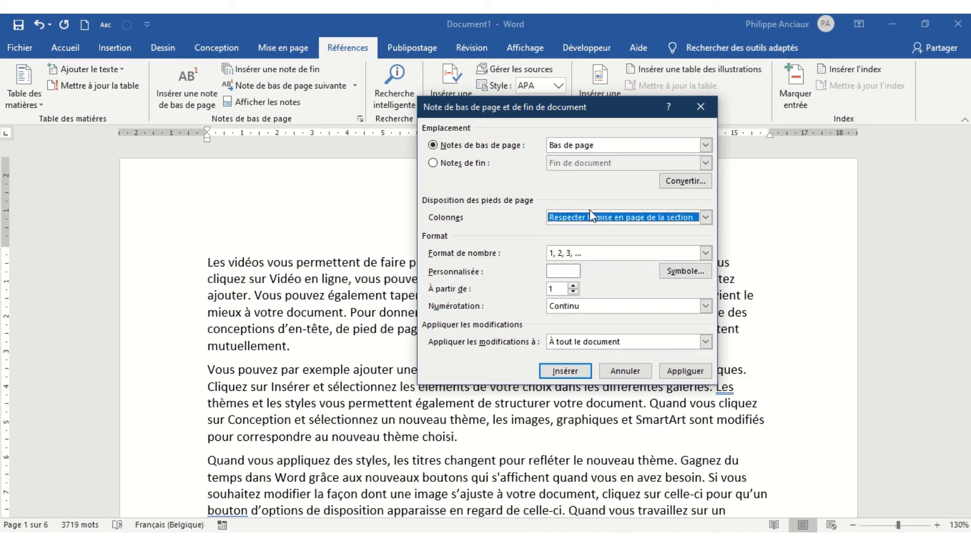
{"action": "left_click_drag", "start_coordinate": [547, 107], "coordinate": [363, 71]}
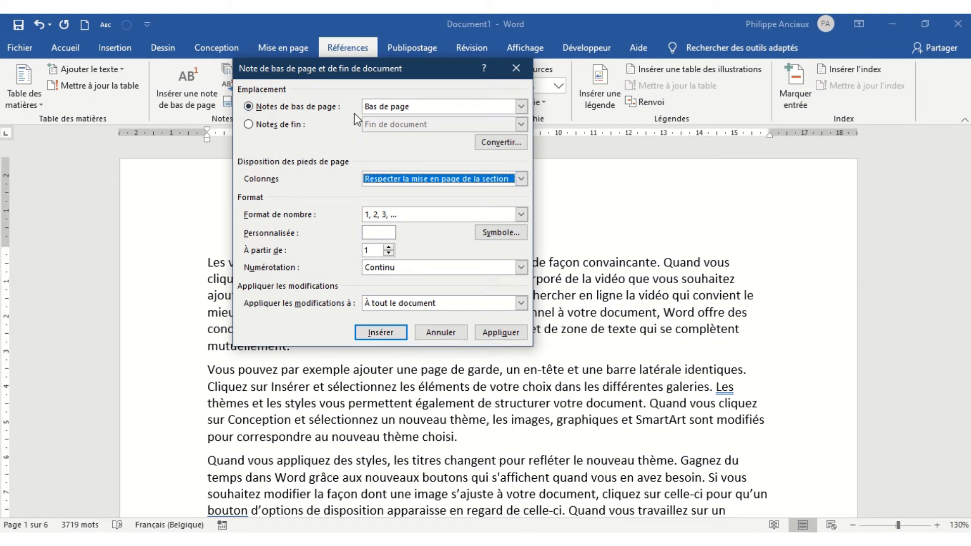
{"action": "left_click", "coordinate": [521, 215]}
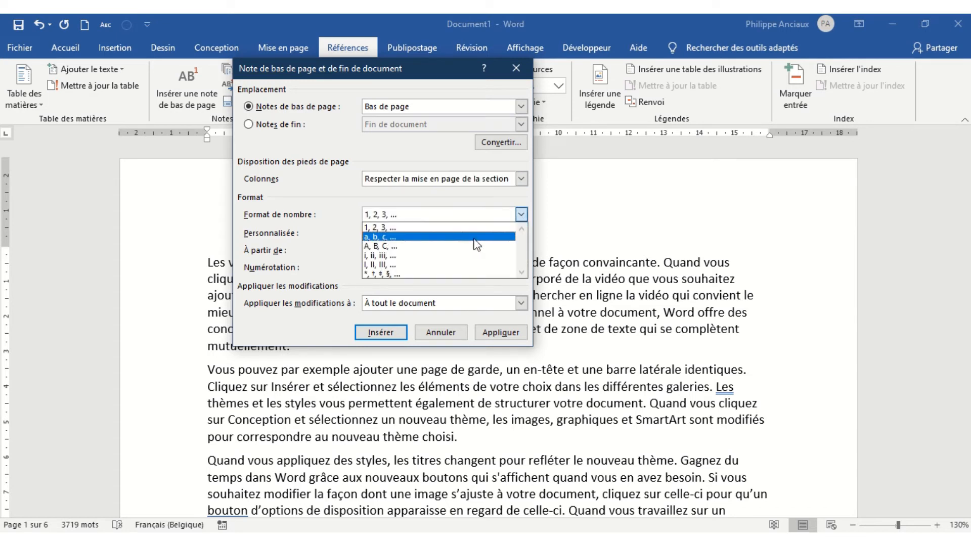
{"action": "left_click", "coordinate": [400, 265]}
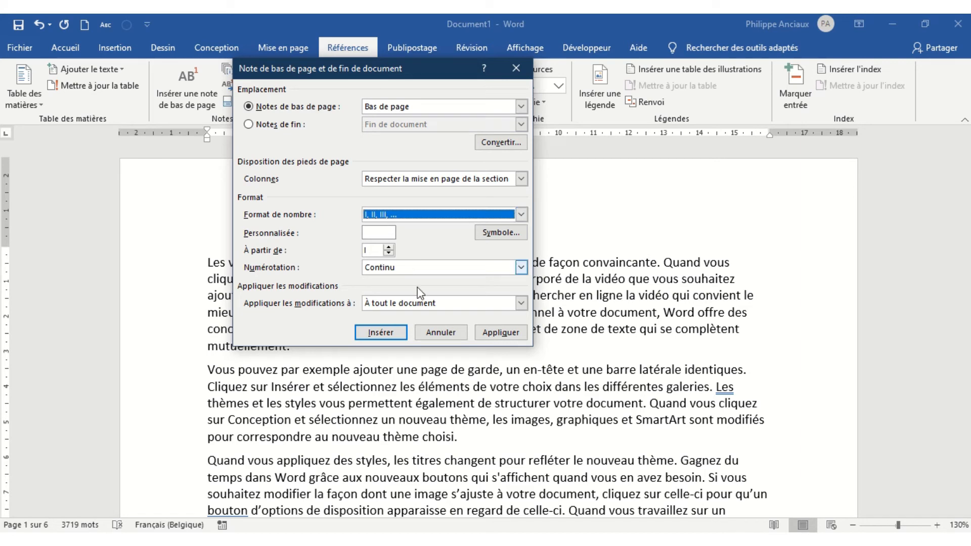
{"action": "left_click", "coordinate": [501, 333]}
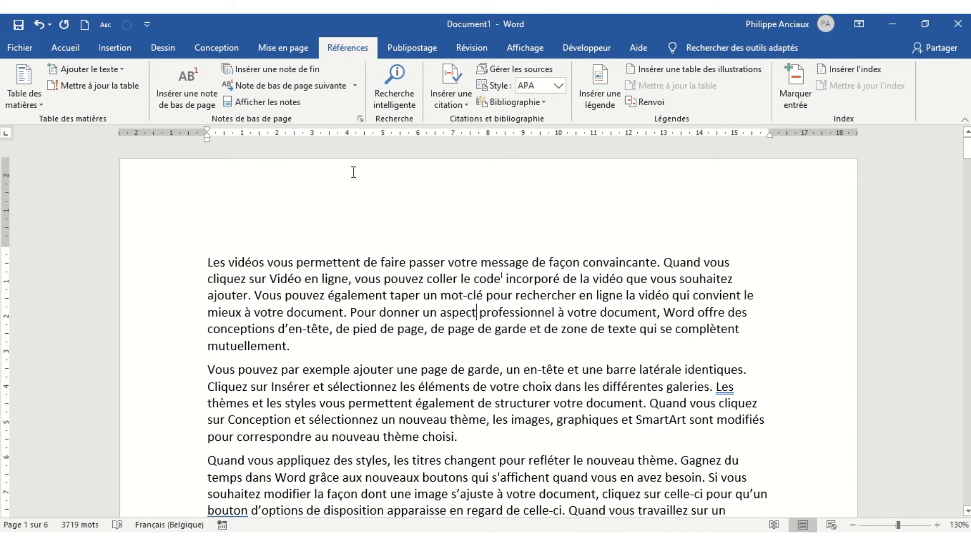
Insert an endnote after "aspect" in the first paragraph using the asterisk from the Symbol font as its custom mark.
{"action": "left_click", "coordinate": [362, 120]}
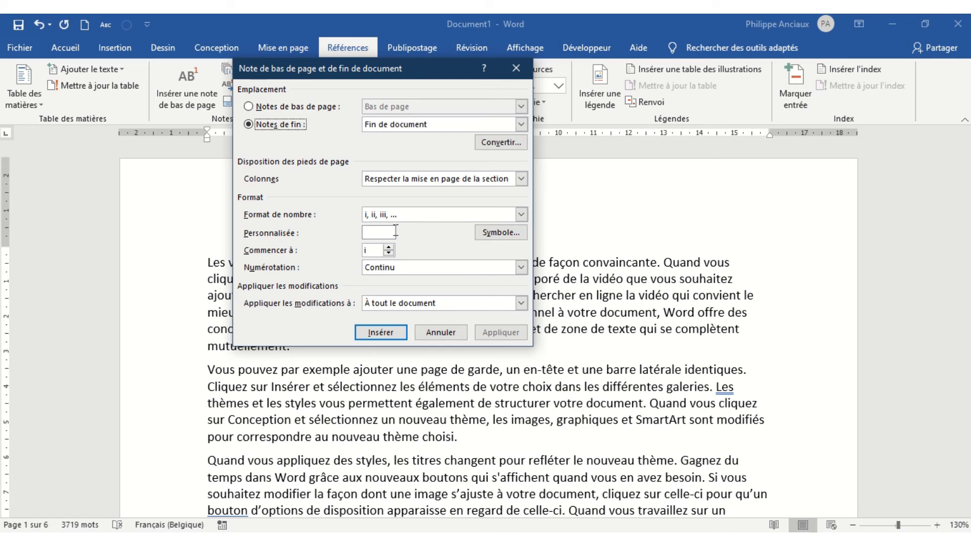
{"action": "left_click", "coordinate": [506, 233]}
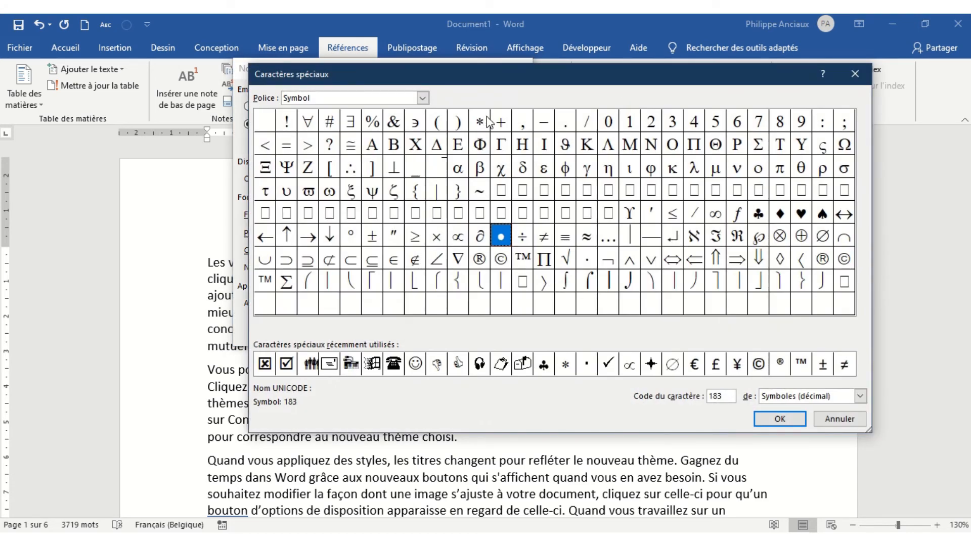
{"action": "left_click", "coordinate": [487, 120]}
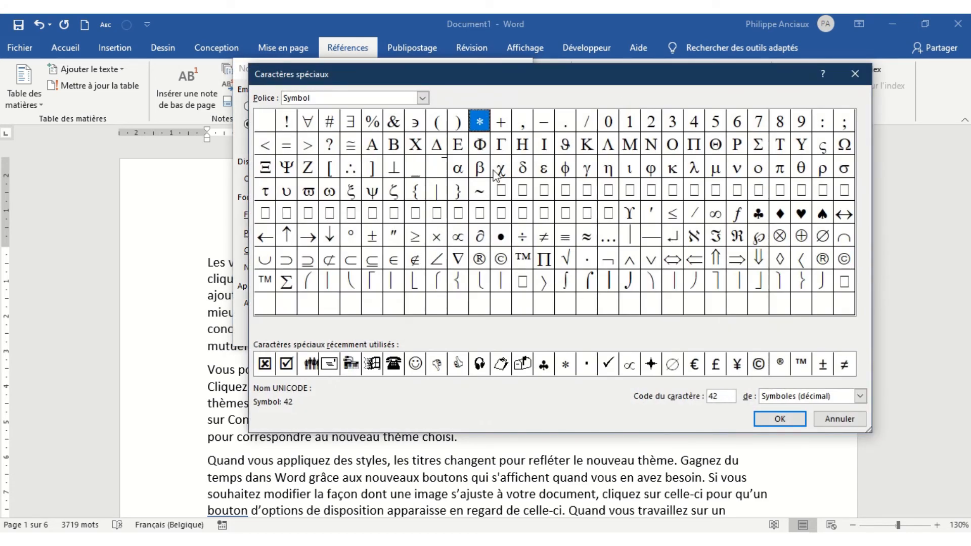
{"action": "left_click", "coordinate": [779, 419]}
{"action": "left_click", "coordinate": [390, 331]}
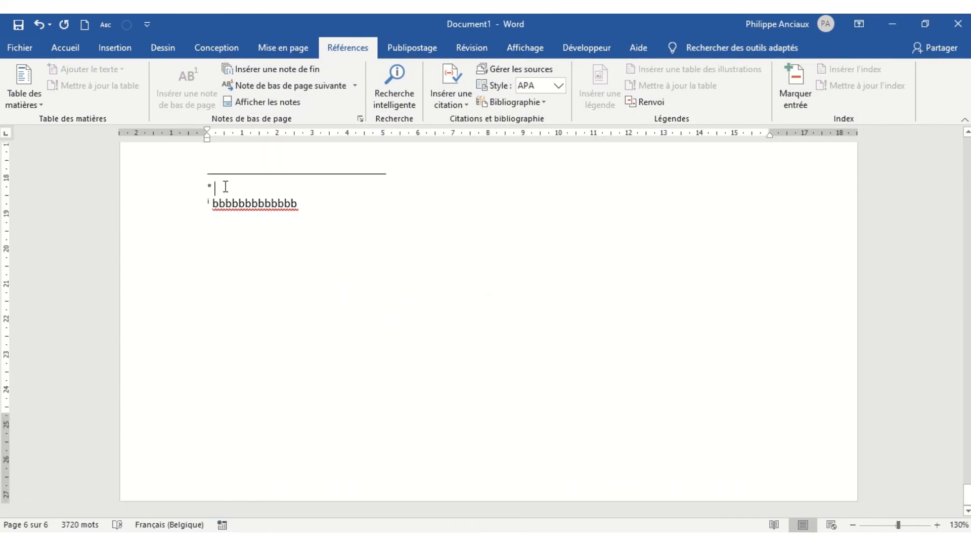
{"action": "scroll", "coordinate": [233, 188], "scroll_direction": "up", "scroll_amount": 1}
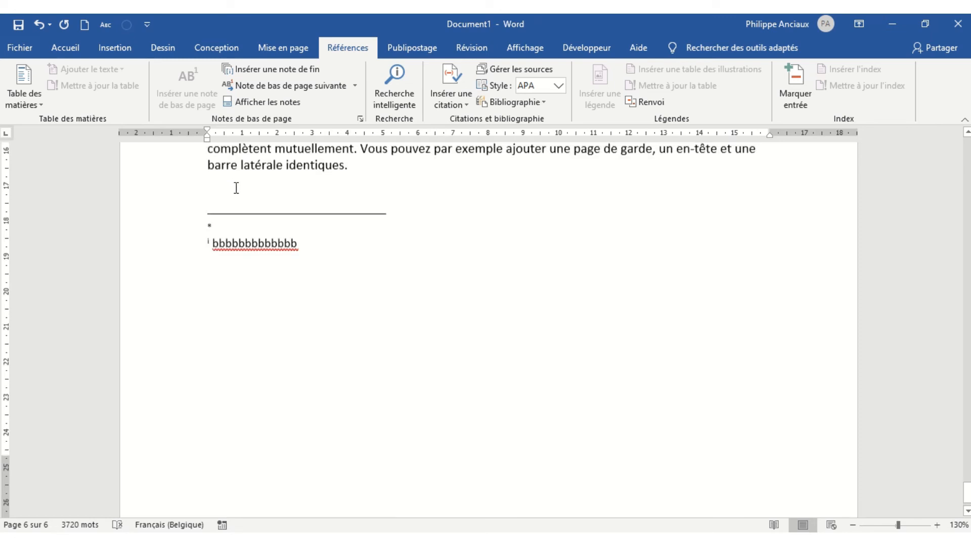
{"action": "scroll", "coordinate": [243, 186], "scroll_direction": "up", "scroll_amount": 4}
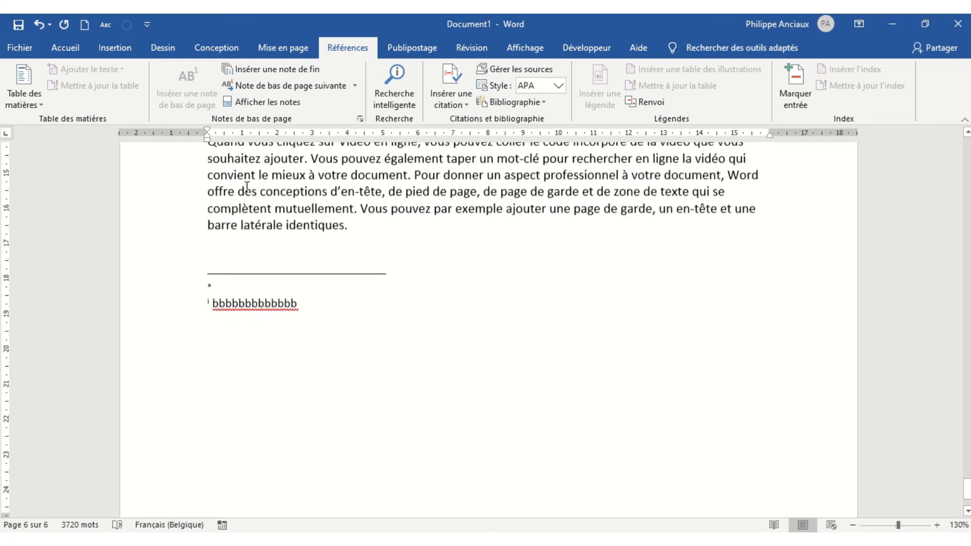
{"action": "left_click", "coordinate": [352, 223]}
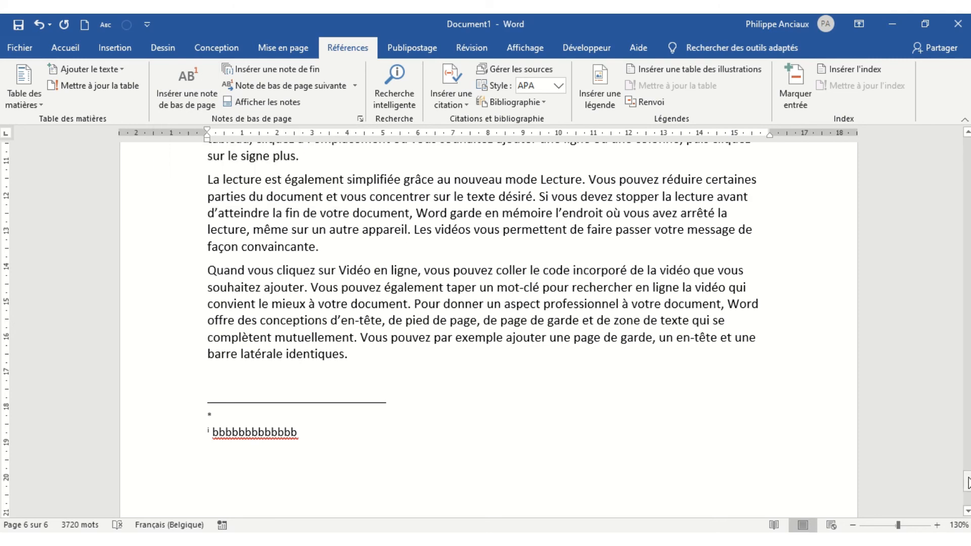
Return to the start of the document and step through the footnote references with the next-footnote command.
{"action": "left_click_drag", "start_coordinate": [967, 481], "coordinate": [967, 148]}
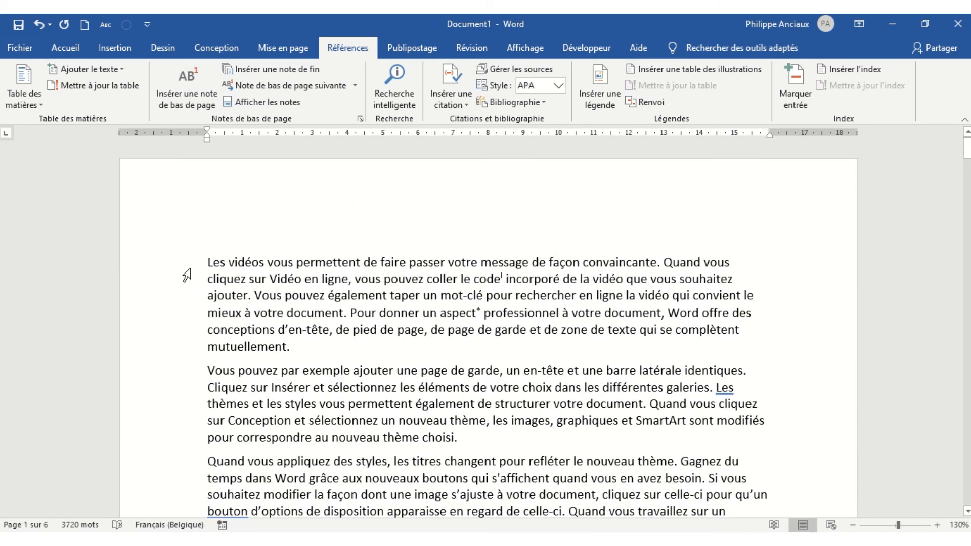
{"action": "left_click", "coordinate": [202, 276]}
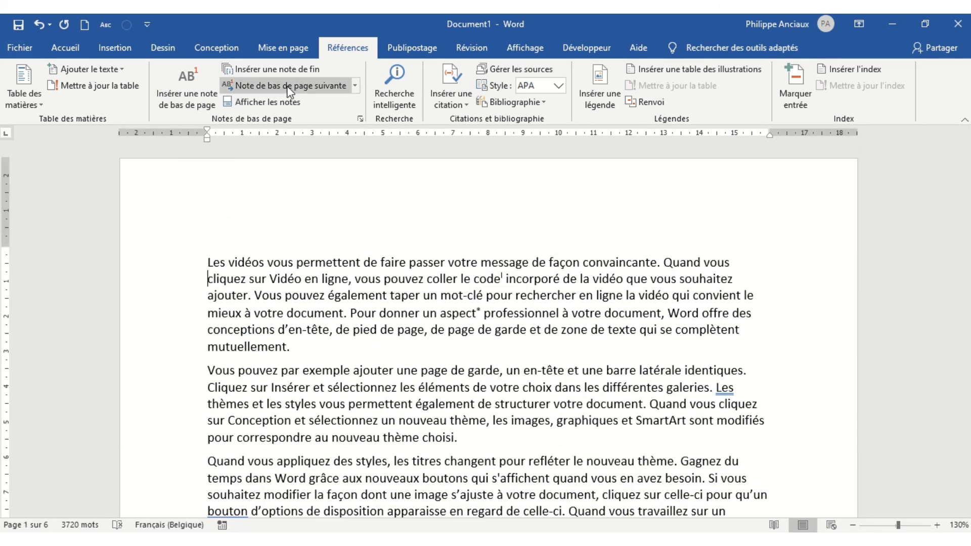
{"action": "left_click", "coordinate": [290, 86]}
{"action": "left_click", "coordinate": [290, 86]}
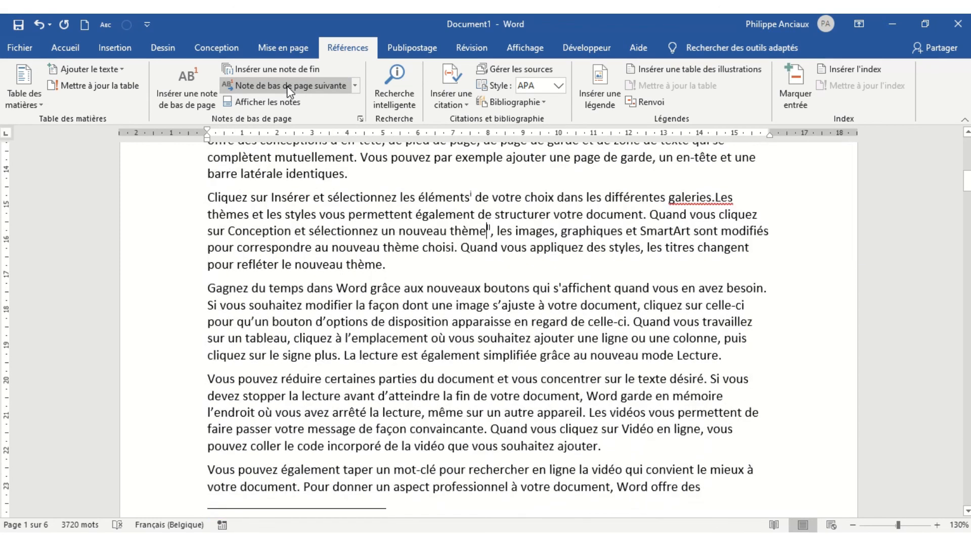
{"action": "left_click", "coordinate": [290, 86]}
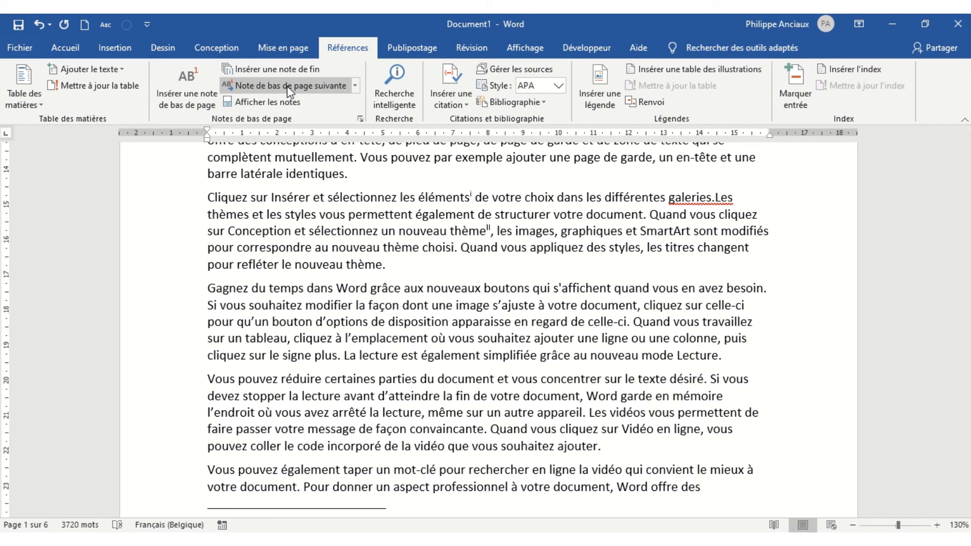
{"action": "mouse_move", "coordinate": [600, 20]}
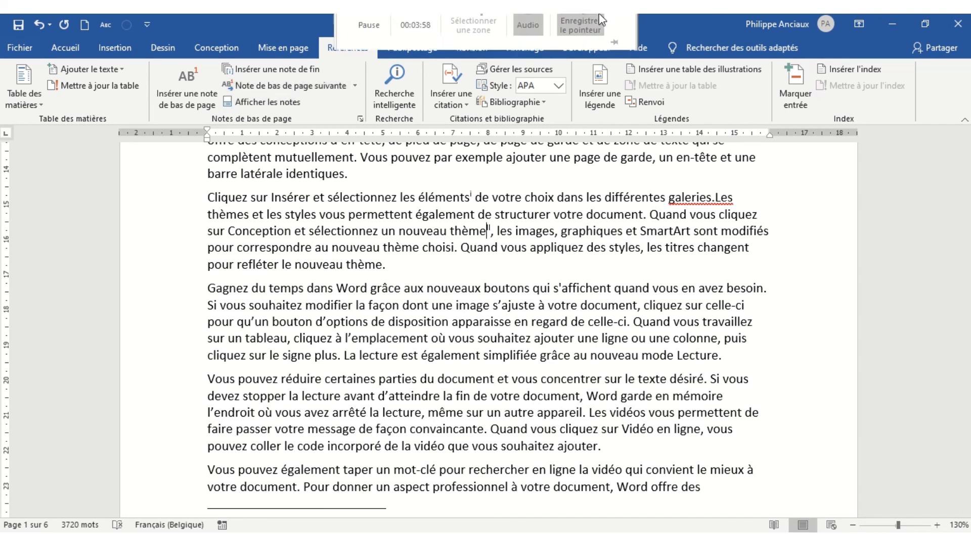